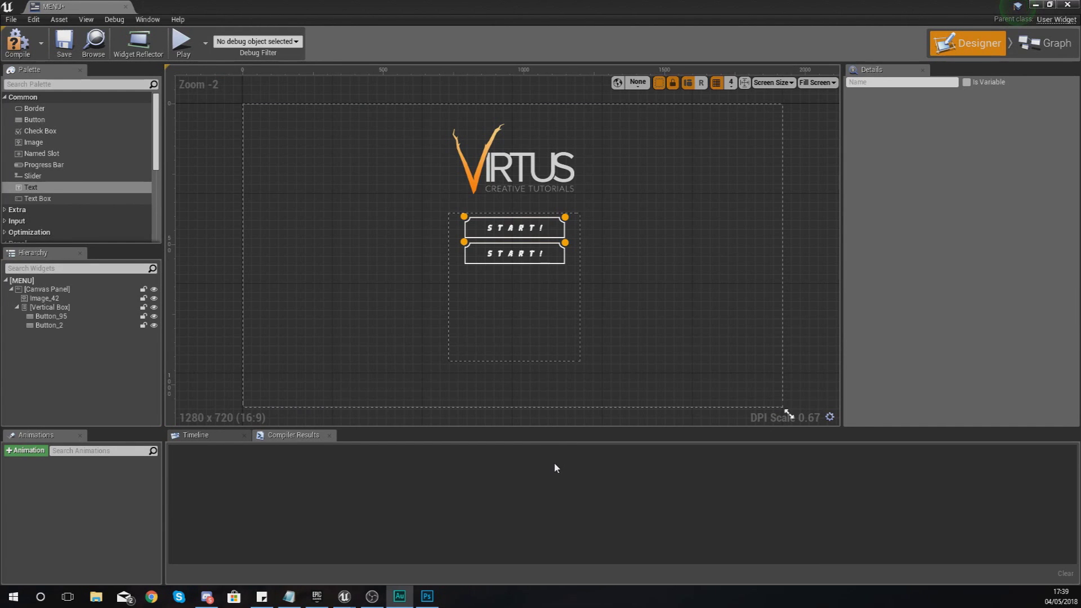
- Zoom in on the ALPHA VERSION 0.1 caption in the Menu.psd mockup, then return to Unreal
left_click(426, 596)
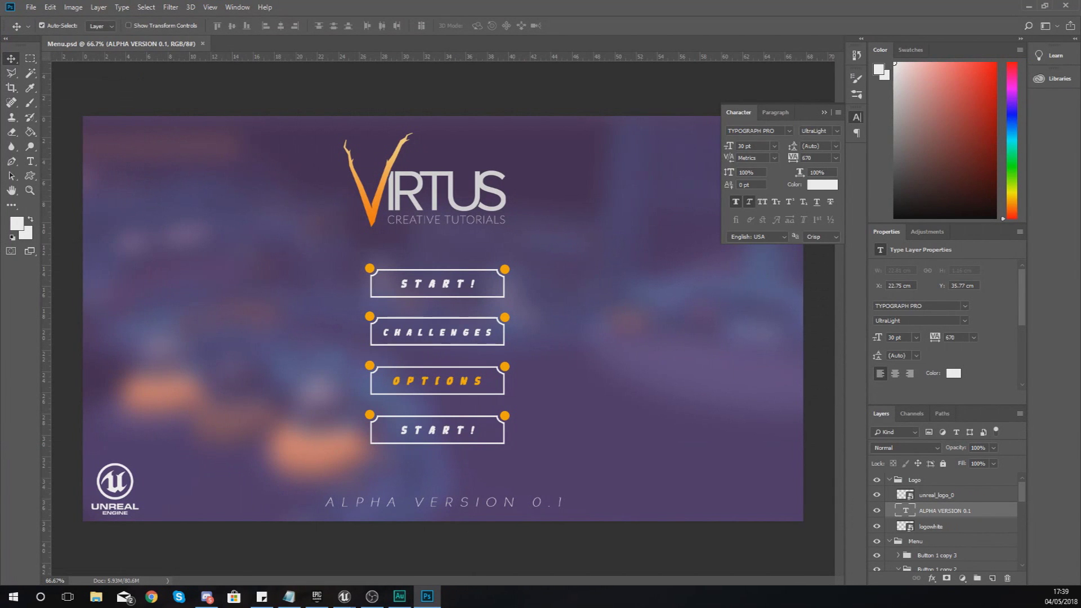
left_click(30, 190)
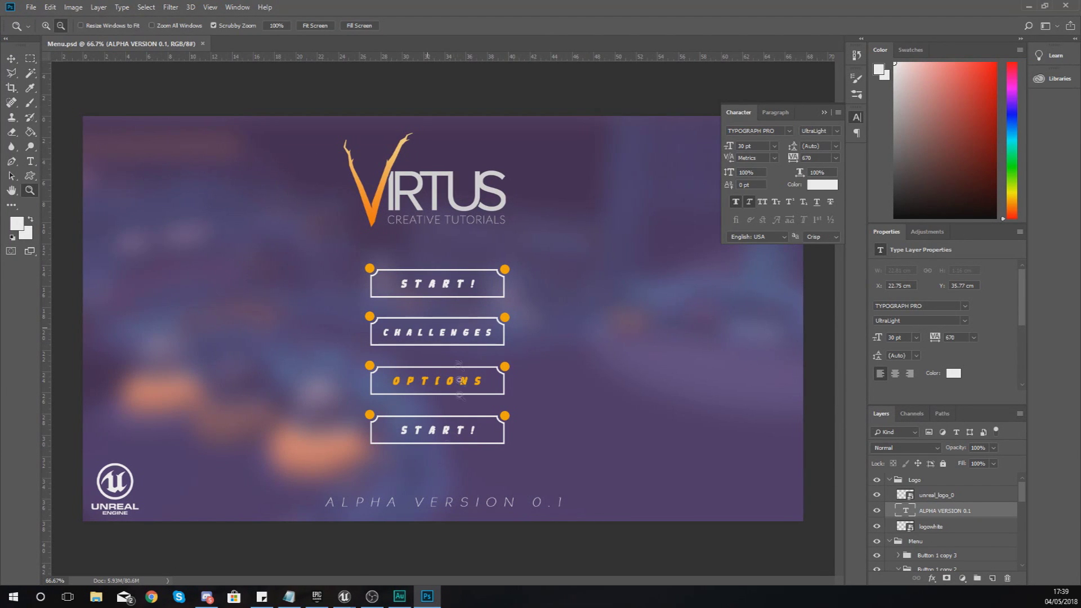
left_click_drag(352, 519, 532, 529)
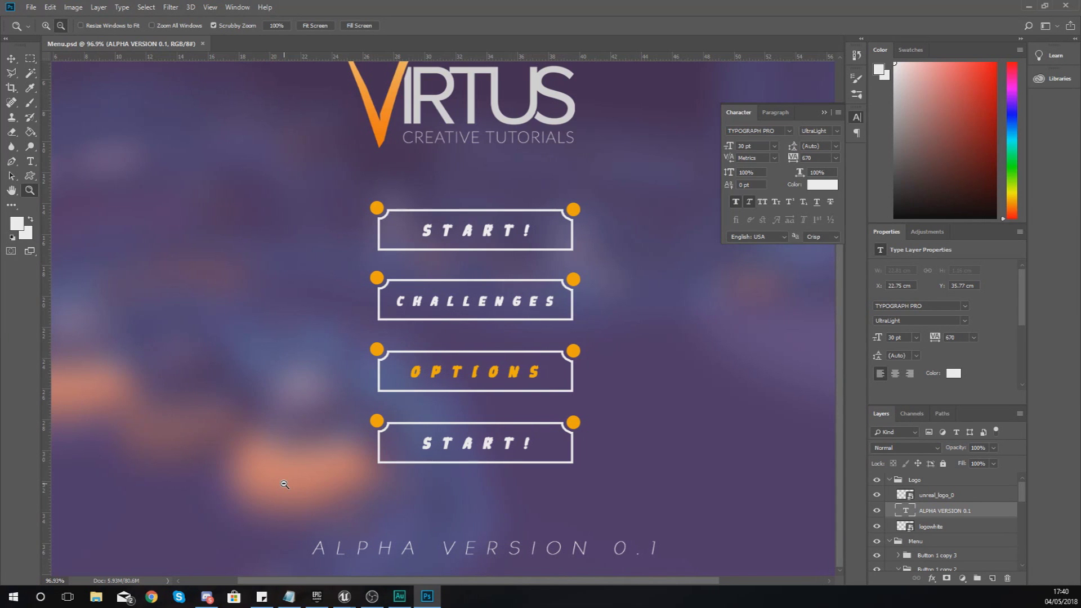
key("alt+Tab")
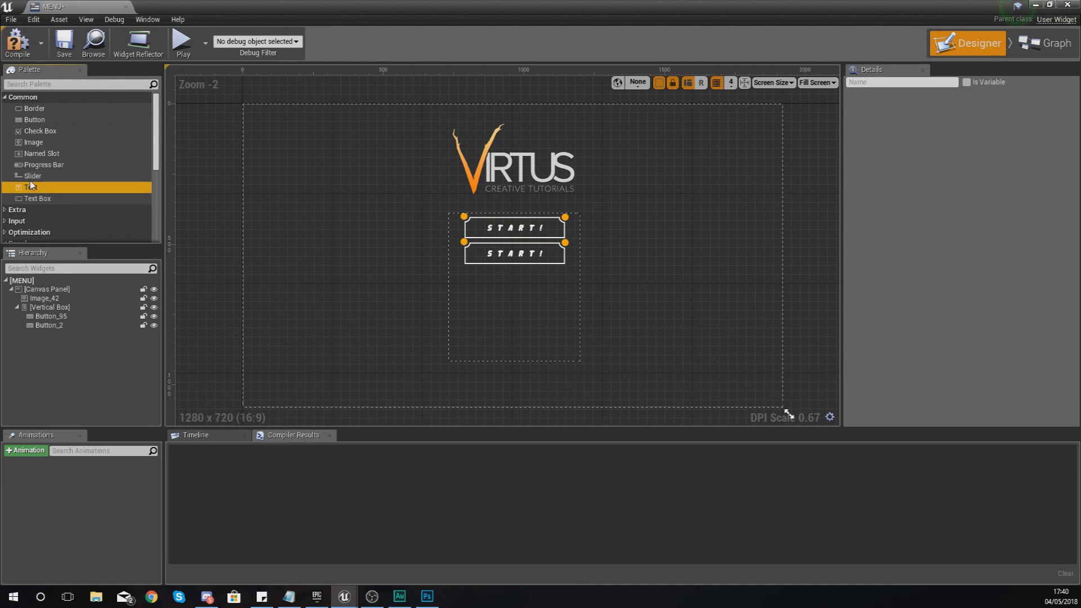
- Drop a Text Block below the START buttons and anchor it bottom-centre
left_click_drag(35, 187, 480, 382)
left_click(955, 127)
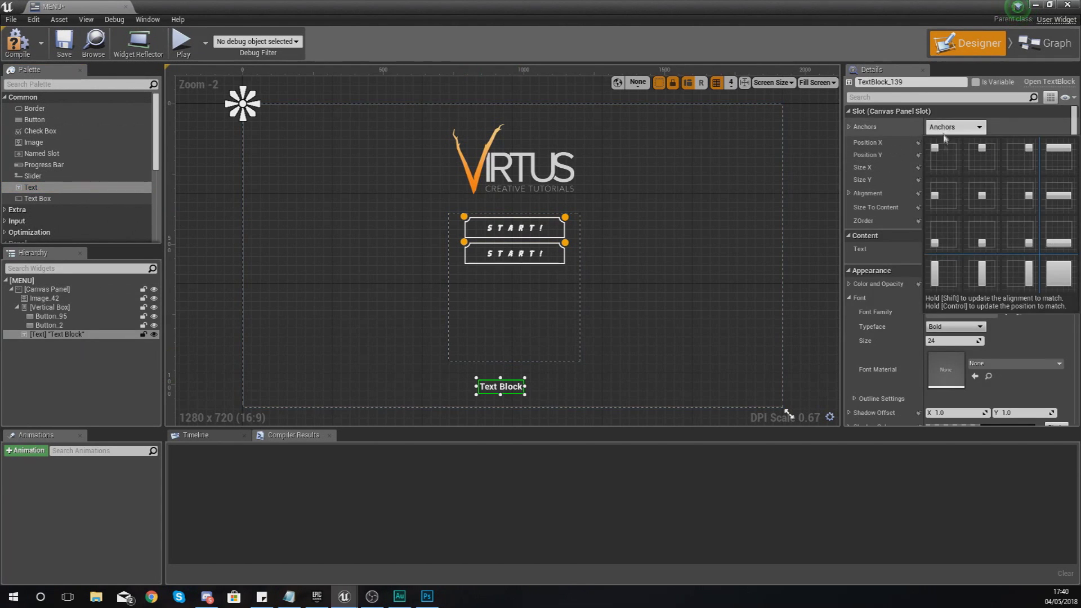
left_click(981, 241)
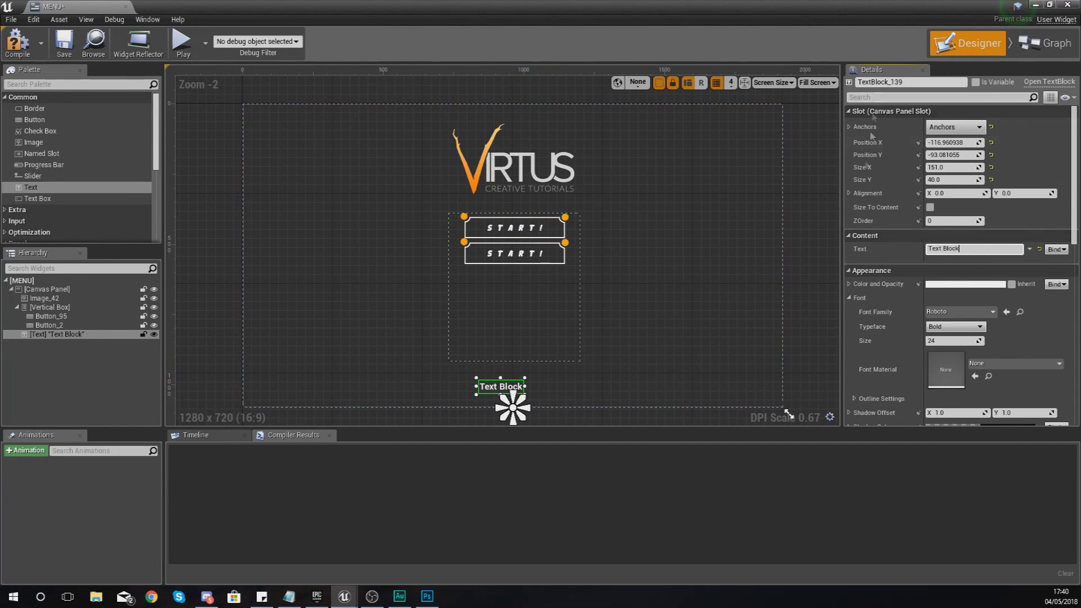
- Change the text block's wording to 'ALPHA VERSION 0.1'
left_click(971, 249)
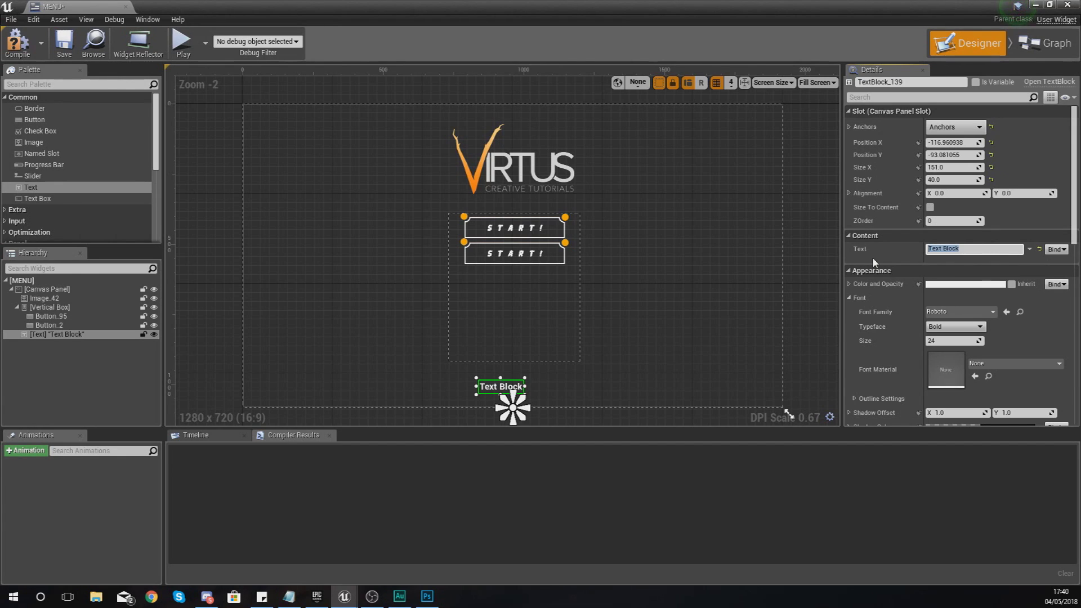
key("ctrl+a")
type("ALPHA VERSION 0.1")
key("Return")
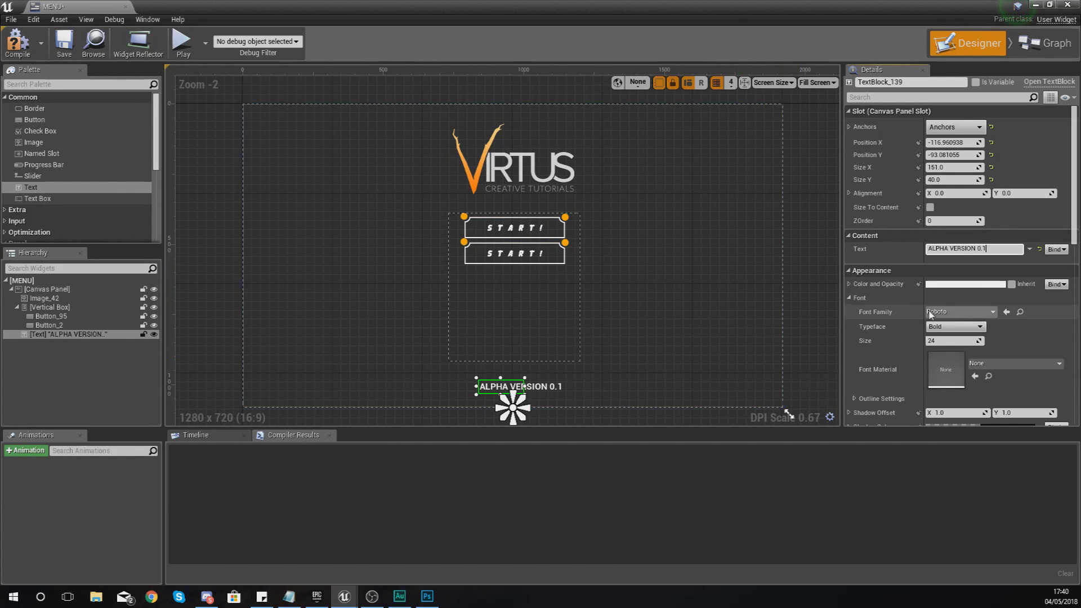
- Set the caption to Roboto Light at size 40 and widen its box to fit
left_click_drag(949, 340, 955, 340)
left_click(955, 326)
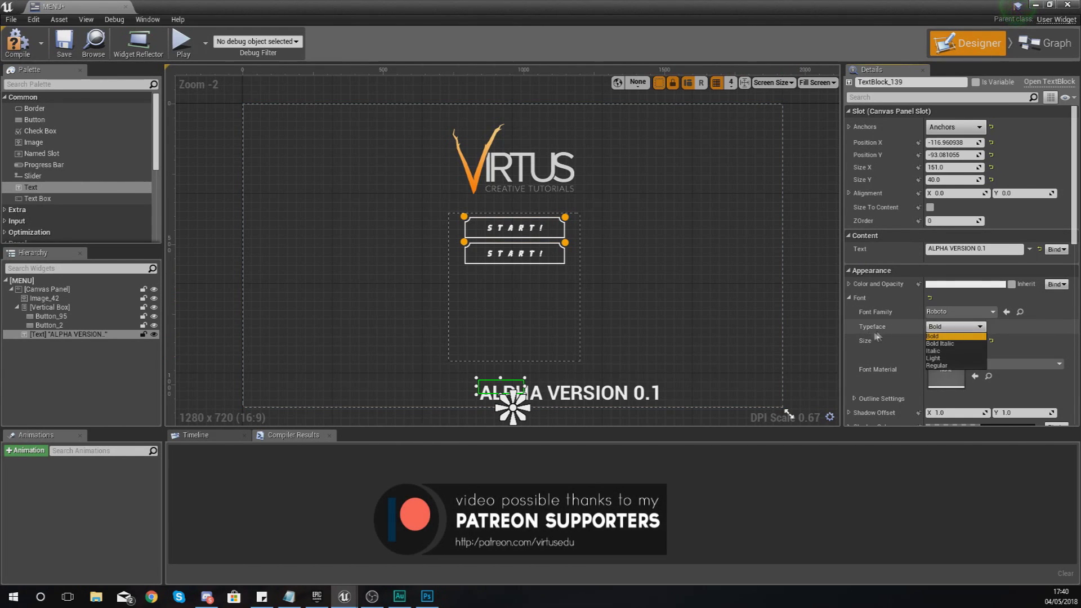
left_click(948, 359)
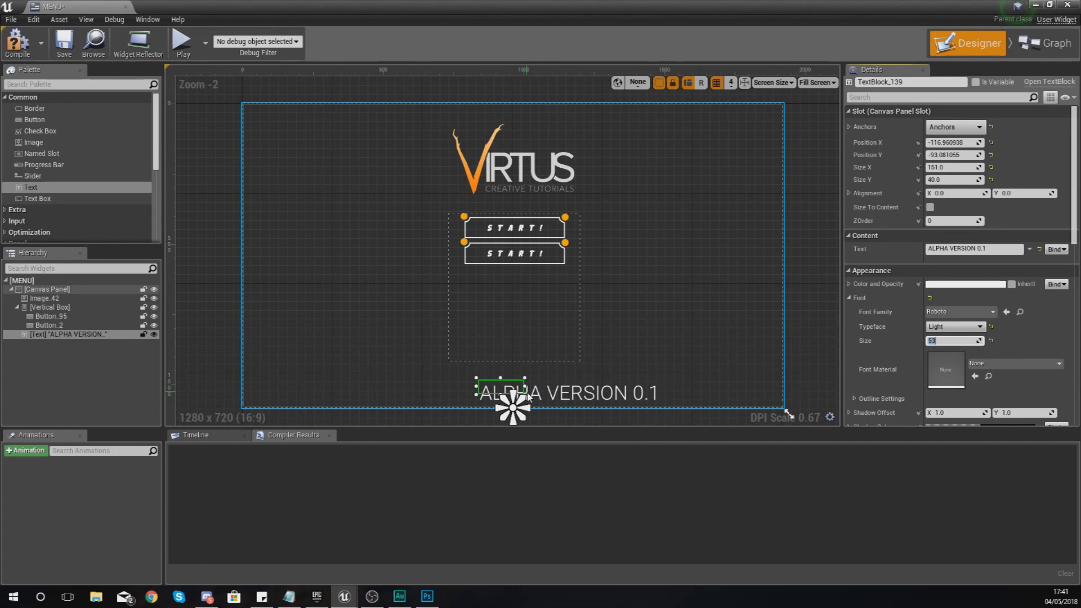
left_click_drag(526, 394, 563, 389)
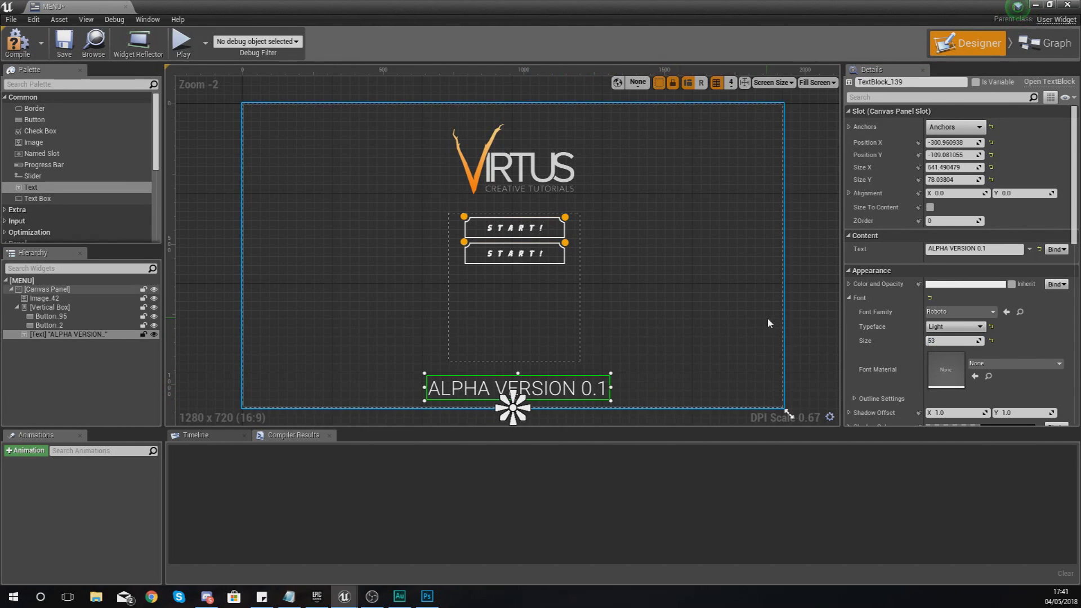
left_click(957, 341)
type("1")
key("BackSpace")
type("39")
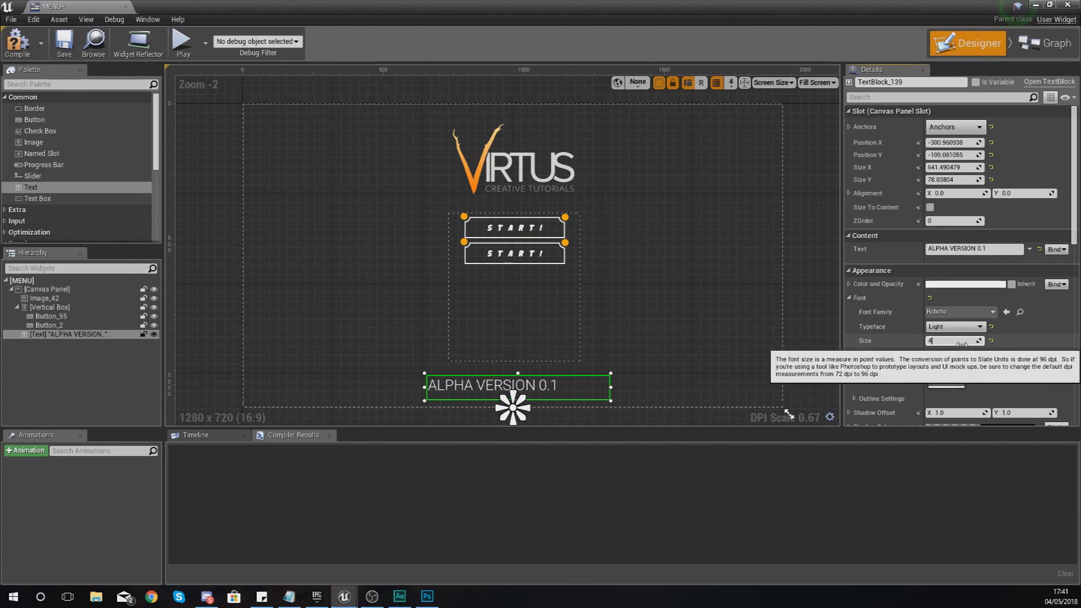
left_click(957, 327)
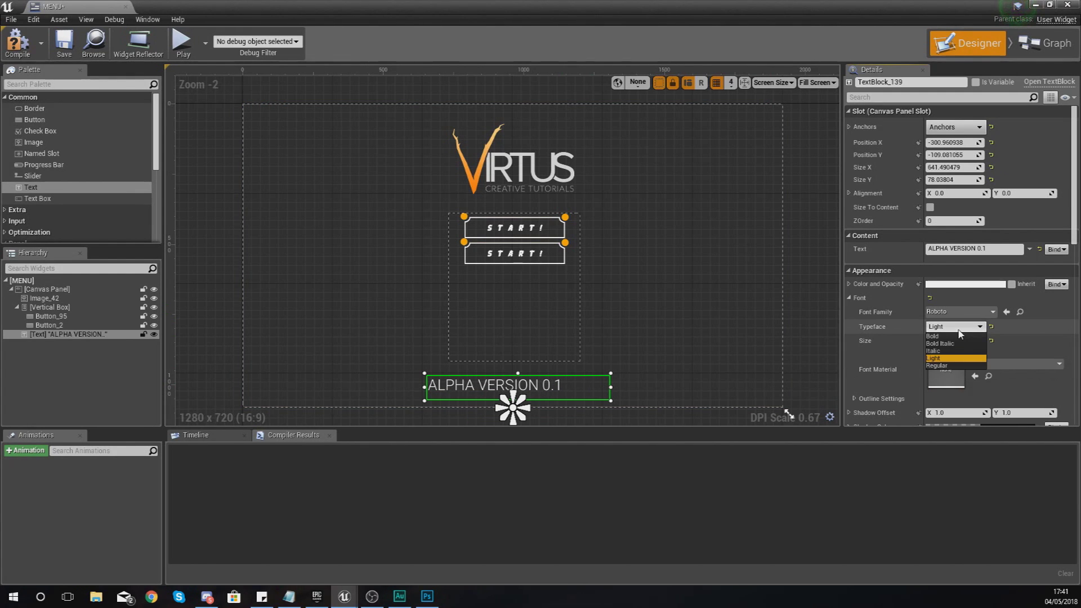
left_click(957, 358)
- Nudge the caption slightly right toward the canvas centre
left_click_drag(523, 394, 551, 396)
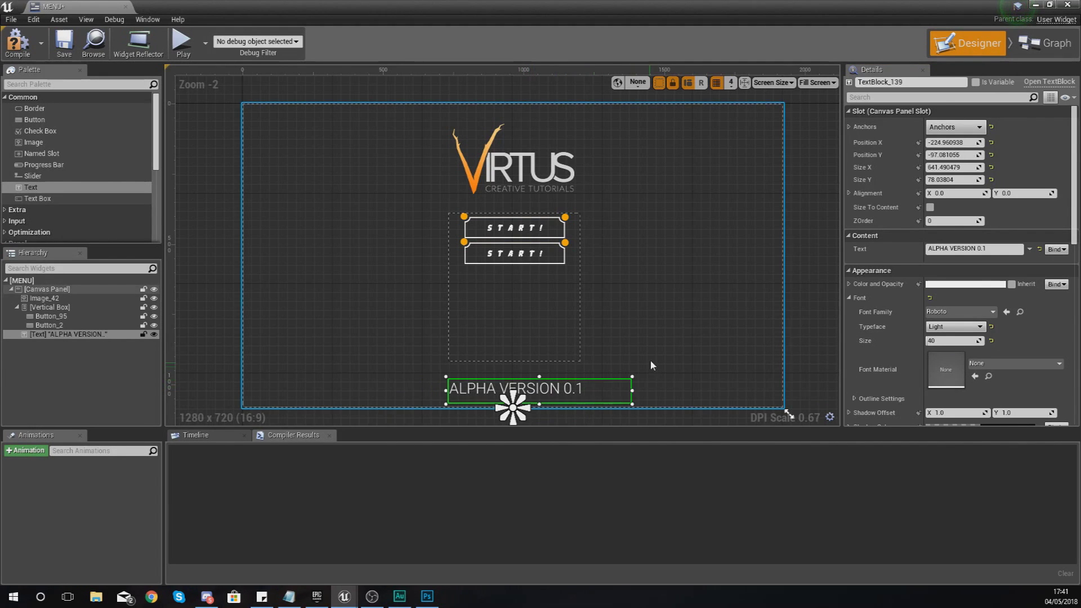
left_click(650, 365)
left_click(583, 394)
left_click(627, 366)
left_click(562, 400)
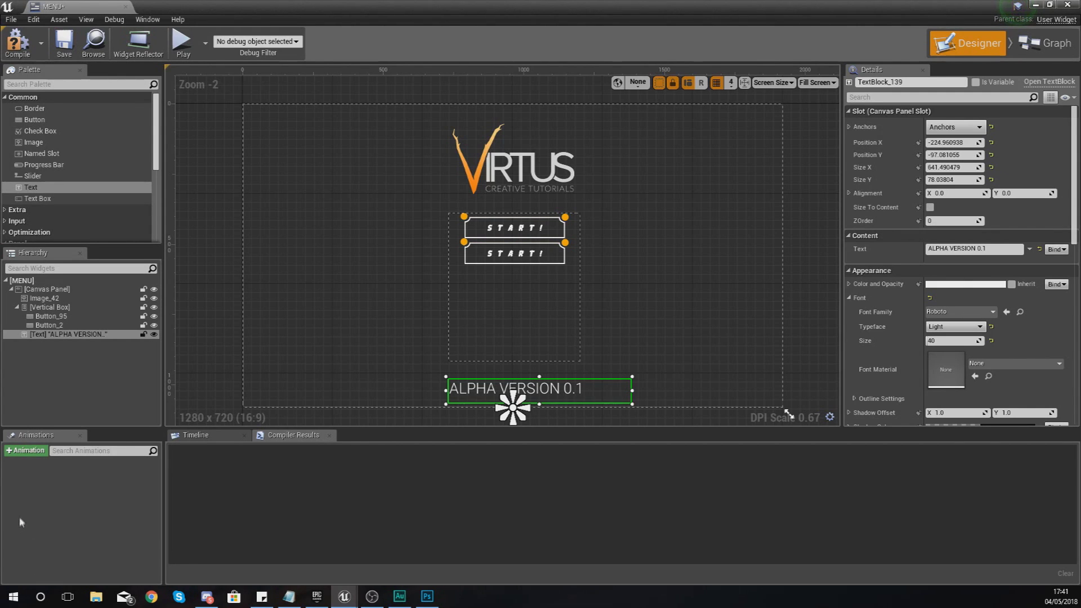
- Add a new widget animation and name it AlphaFade
left_click(20, 452)
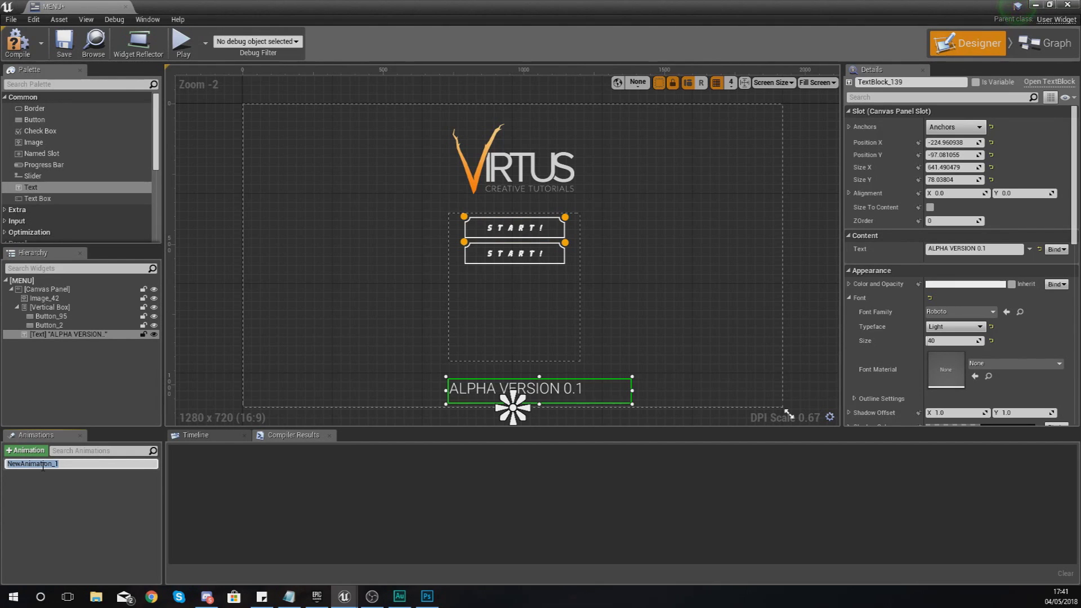
type("AlphaFade")
key("Return")
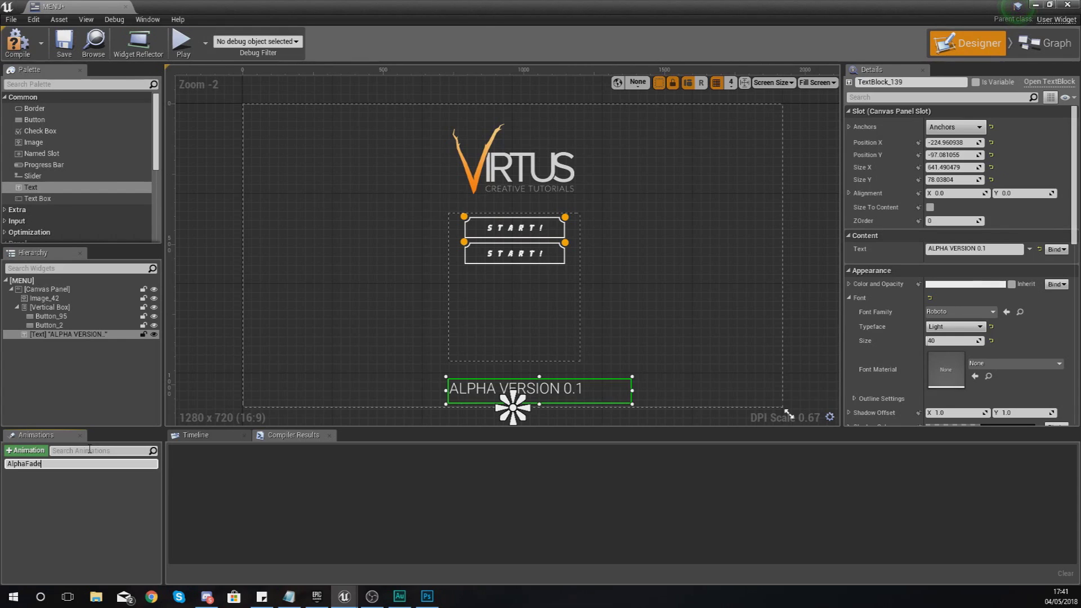
key("Return")
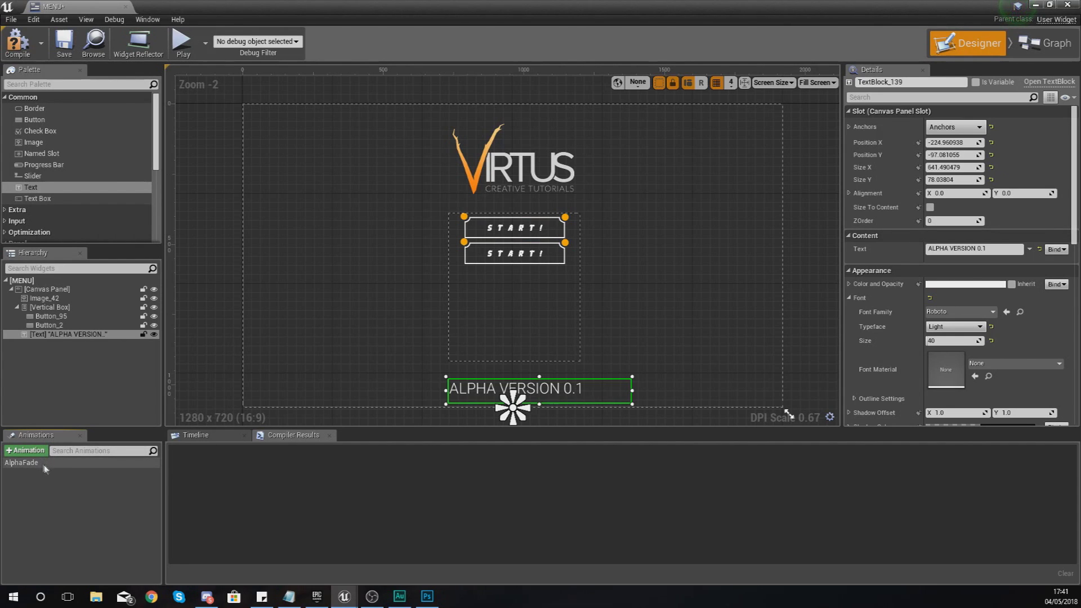
- Open AlphaFade's 0.00–5.00 timeline and bring up its + Track list
left_click(30, 464)
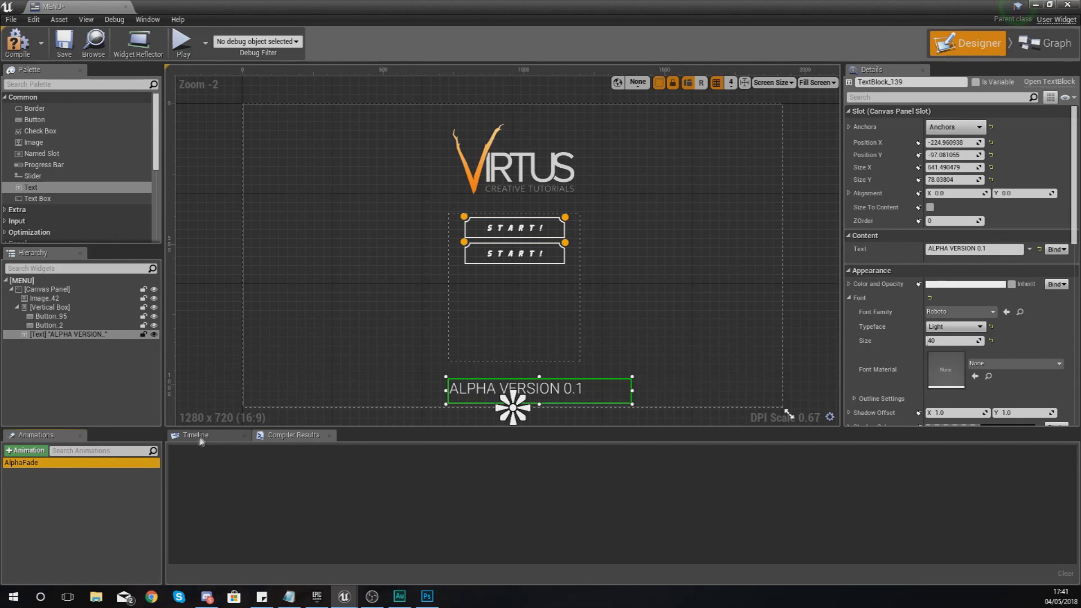
left_click(200, 438)
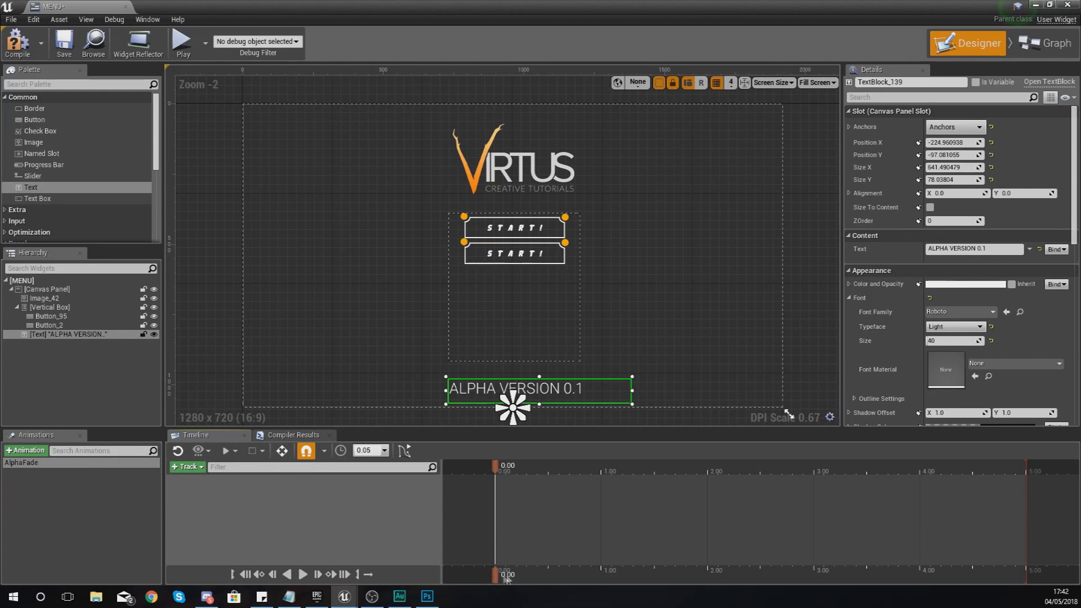
mouse_move(507, 578)
left_mouse_down()
mouse_move(1010, 575)
mouse_move(497, 582)
left_mouse_up()
left_click(191, 467)
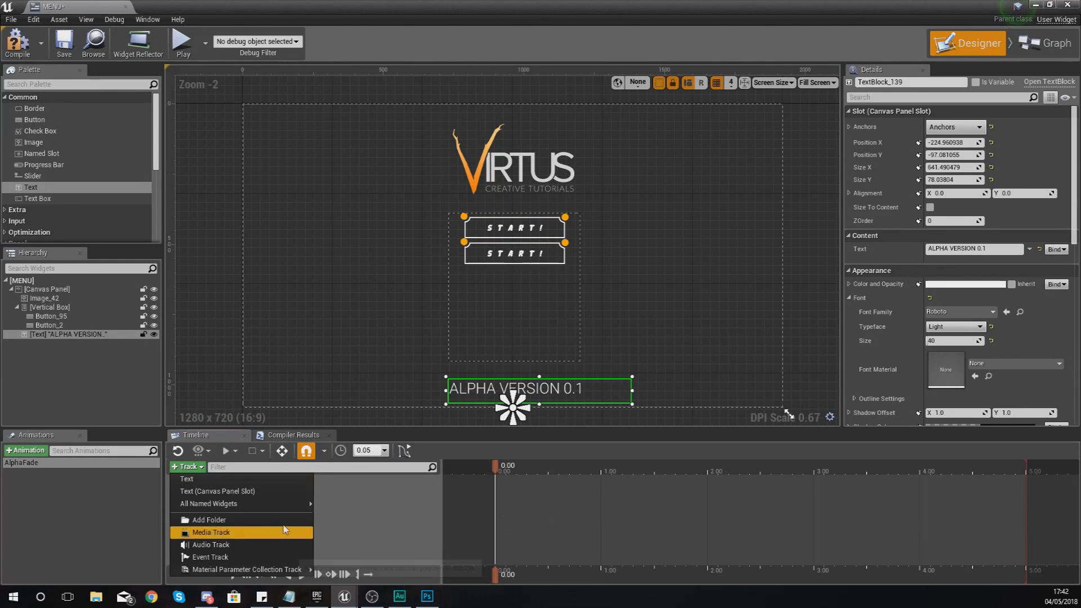
left_click(197, 467)
left_click(197, 467)
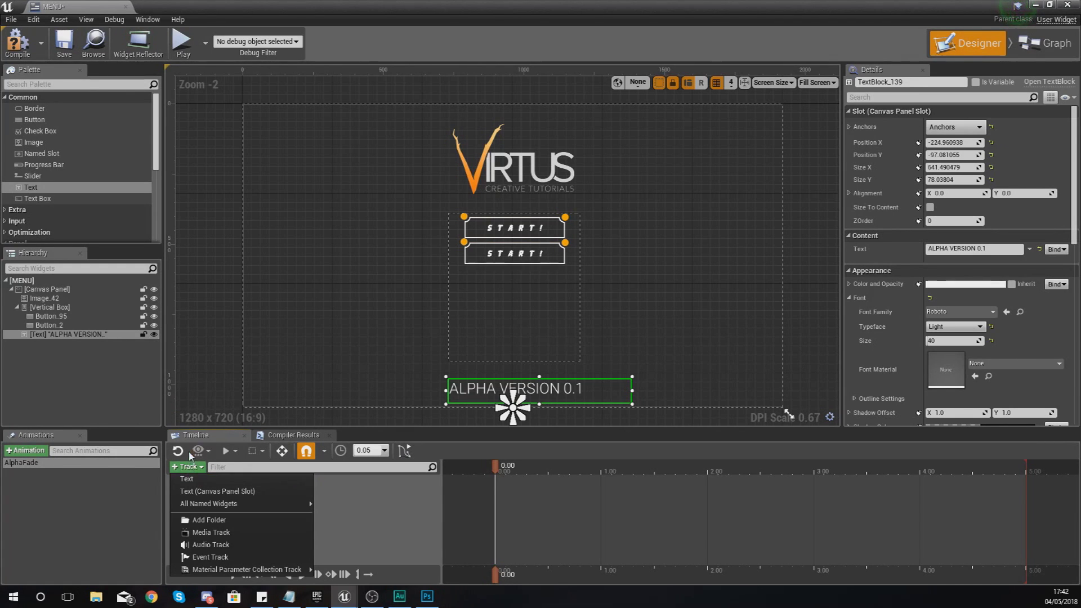
left_click(81, 339)
- Rename the TextBlock_139 caption widget to AlphaText
left_click(76, 334)
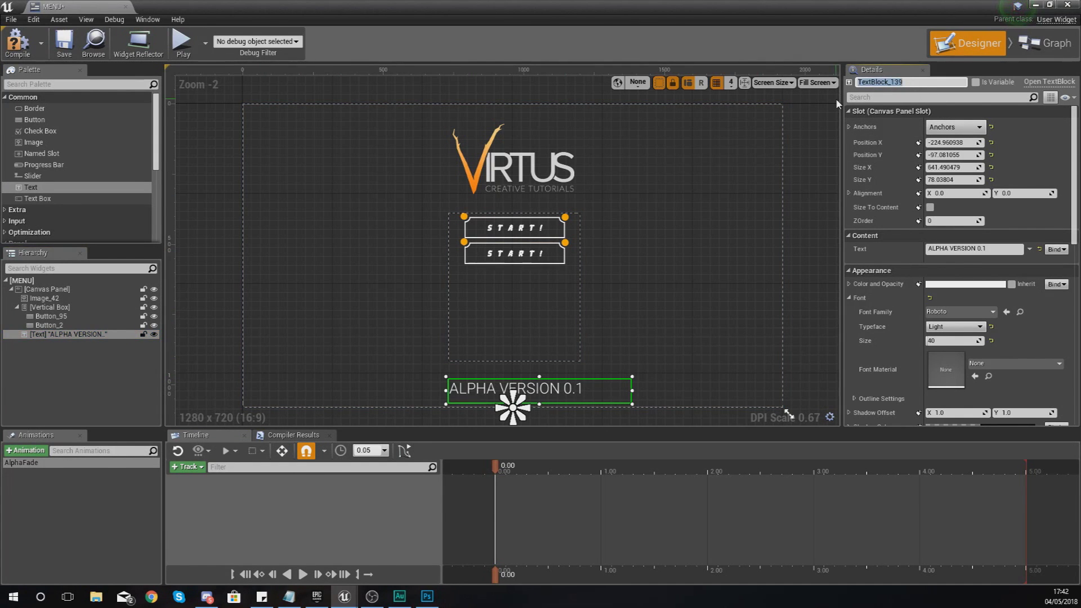
type("AlphaText")
key("Return")
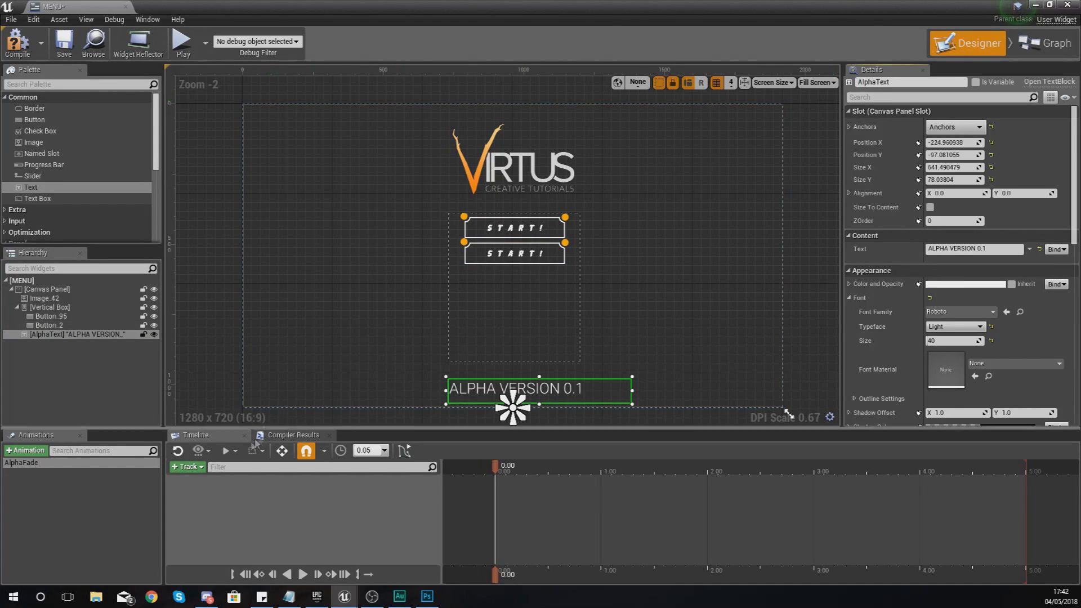
left_click(202, 467)
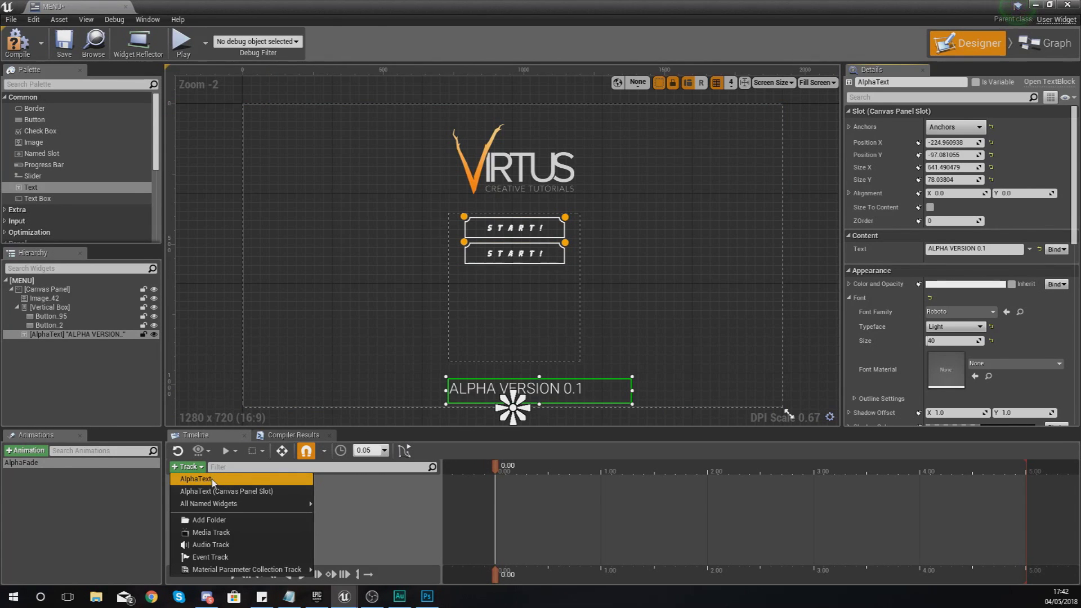
- Add the AlphaText text block as a track in AlphaFade
left_click(212, 480)
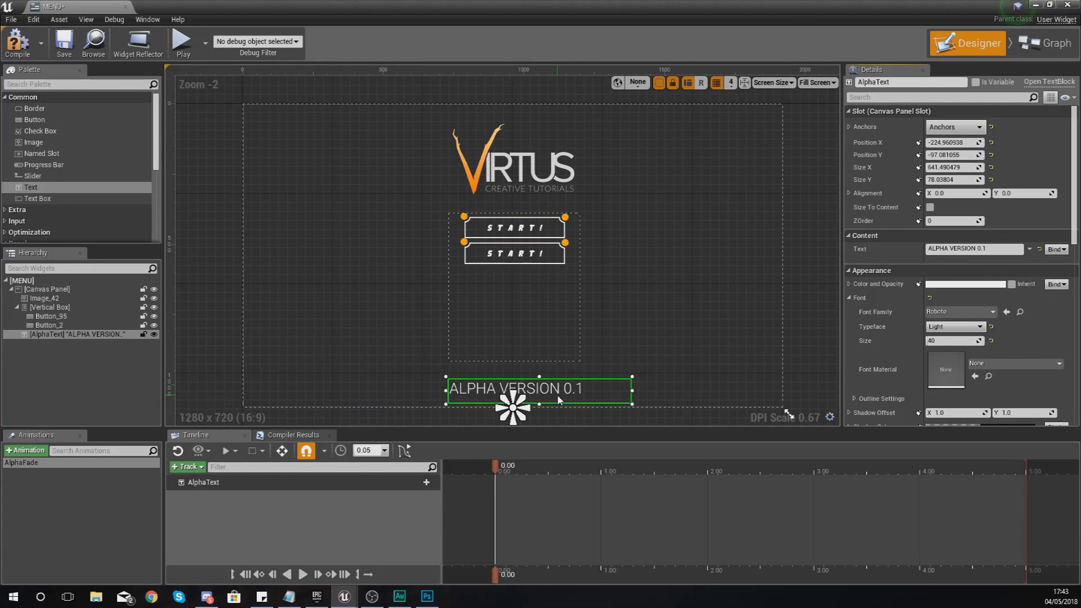
left_click(420, 482)
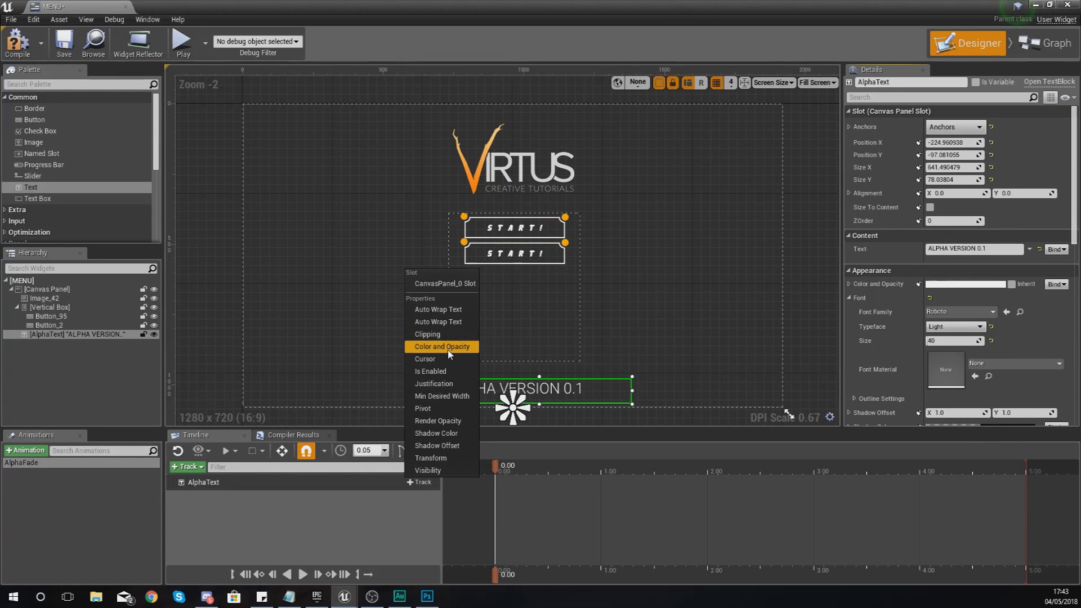
- Add a Color and Opacity property track under AlphaText
left_click(448, 348)
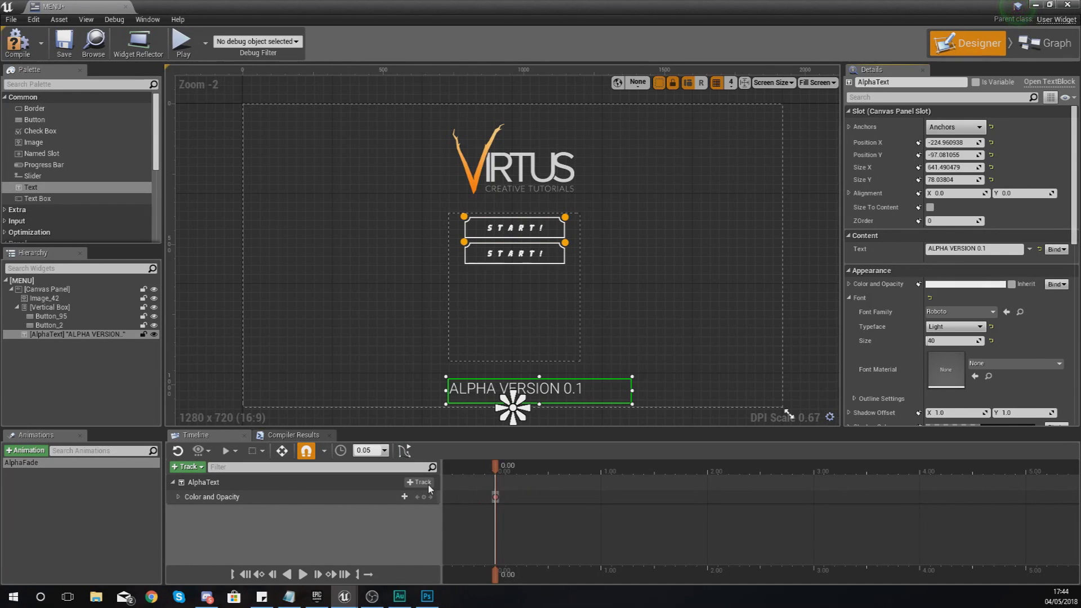
double_click(182, 498)
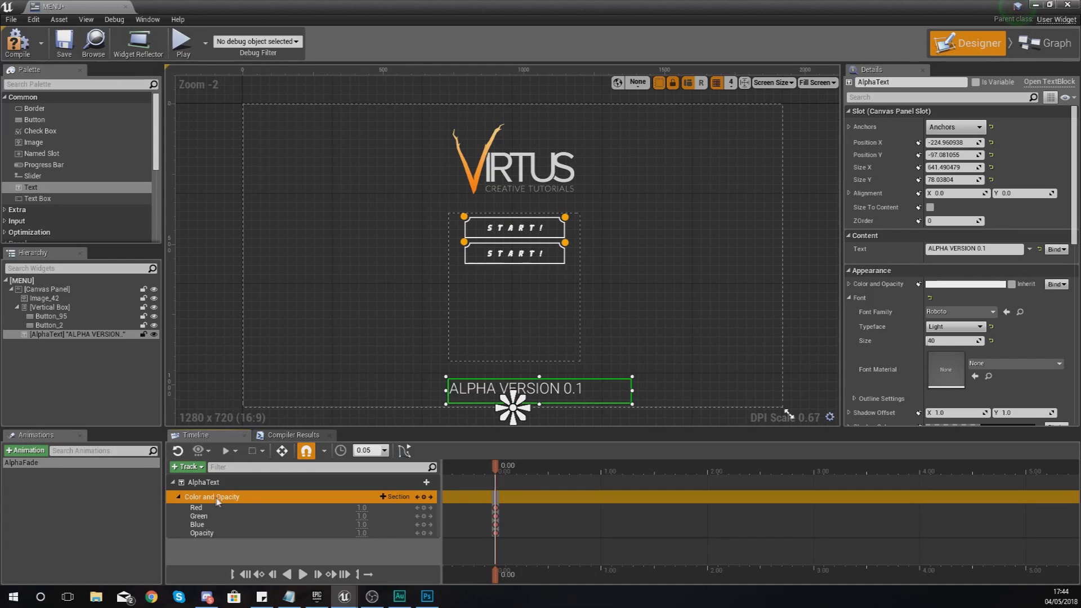
- Expand the Red, Green, Blue and Opacity channels and move the playhead to 1.00
left_click(178, 497)
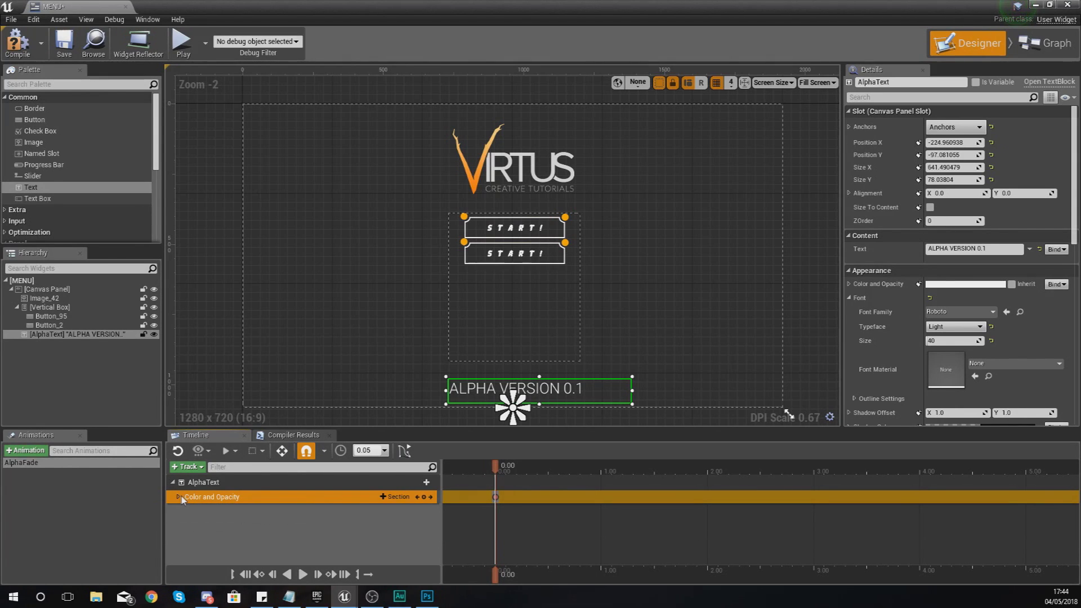
left_click(178, 497)
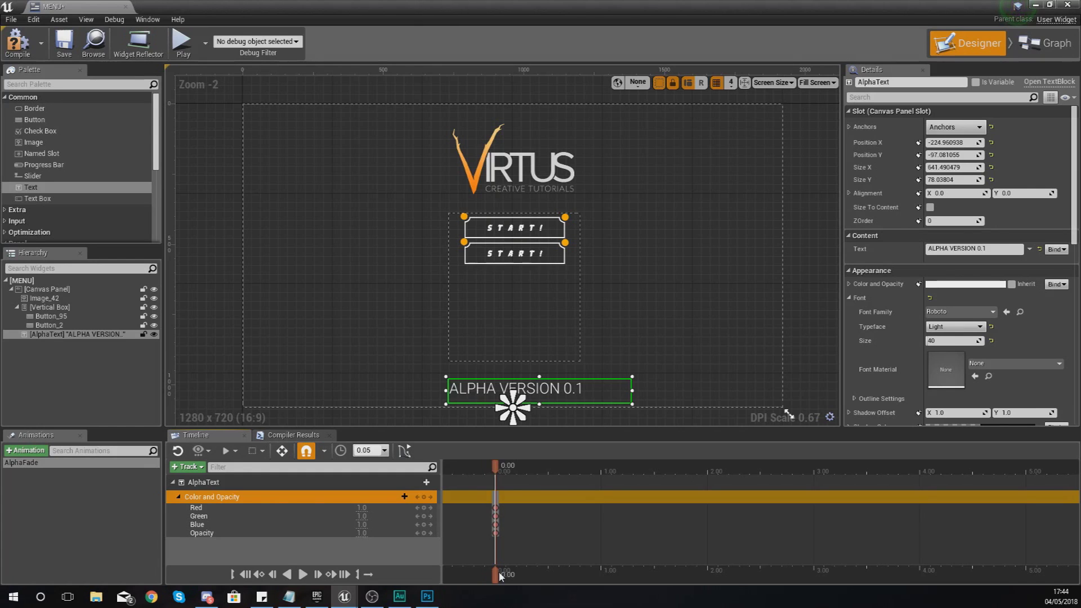
left_click_drag(498, 572, 600, 578)
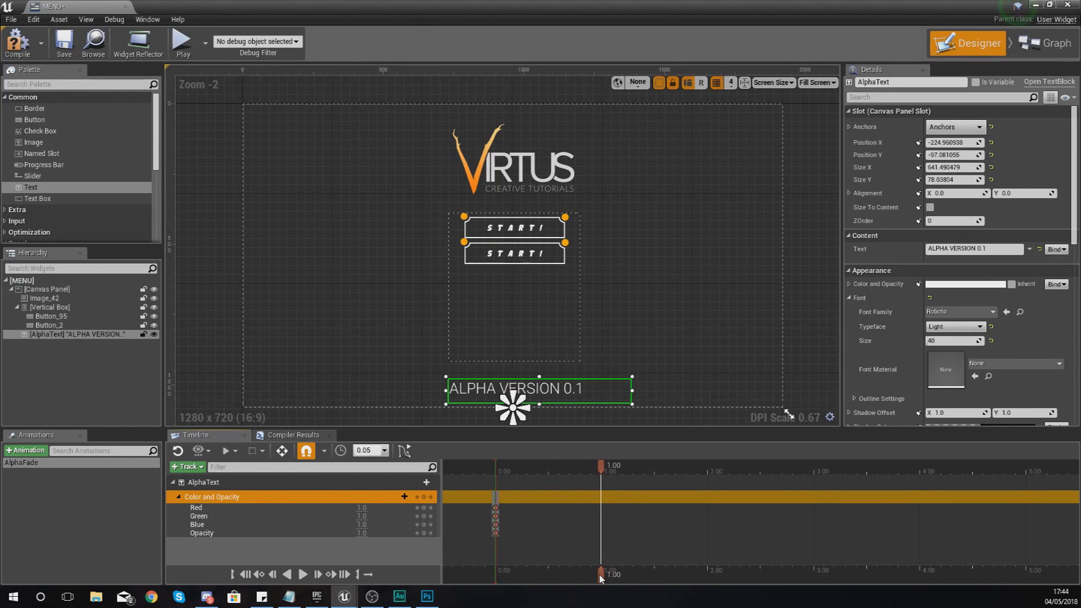
left_click_drag(602, 579, 494, 573)
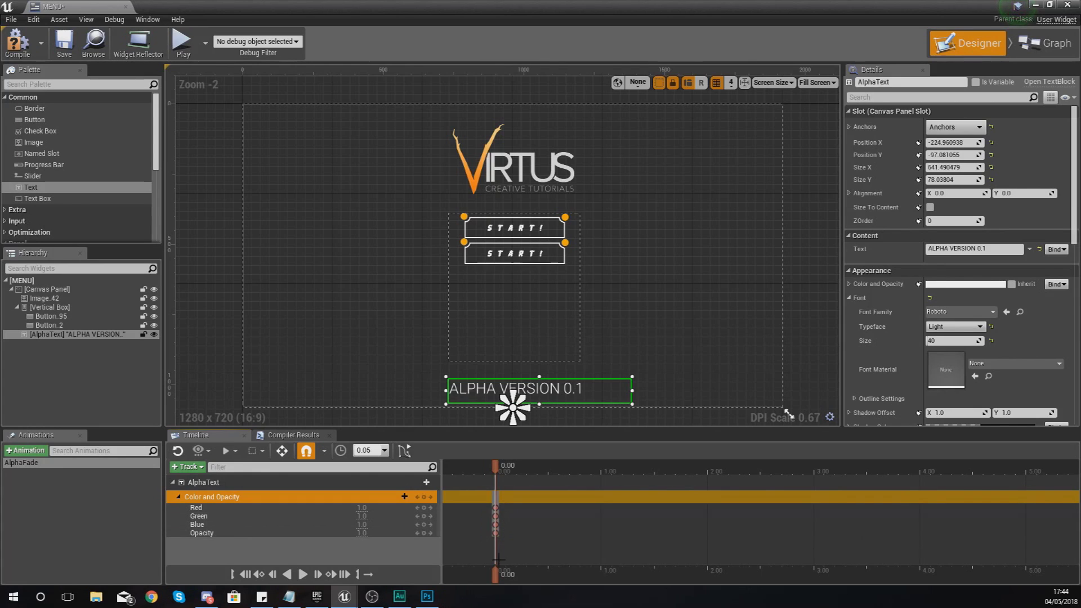
left_click_drag(497, 575, 497, 577)
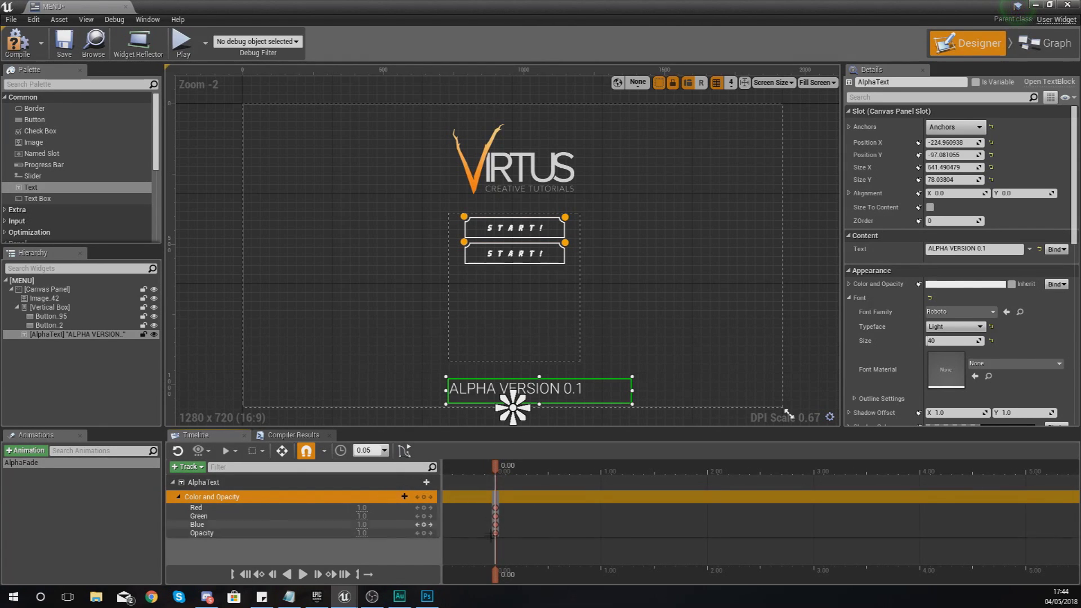
left_click_drag(496, 581, 605, 573)
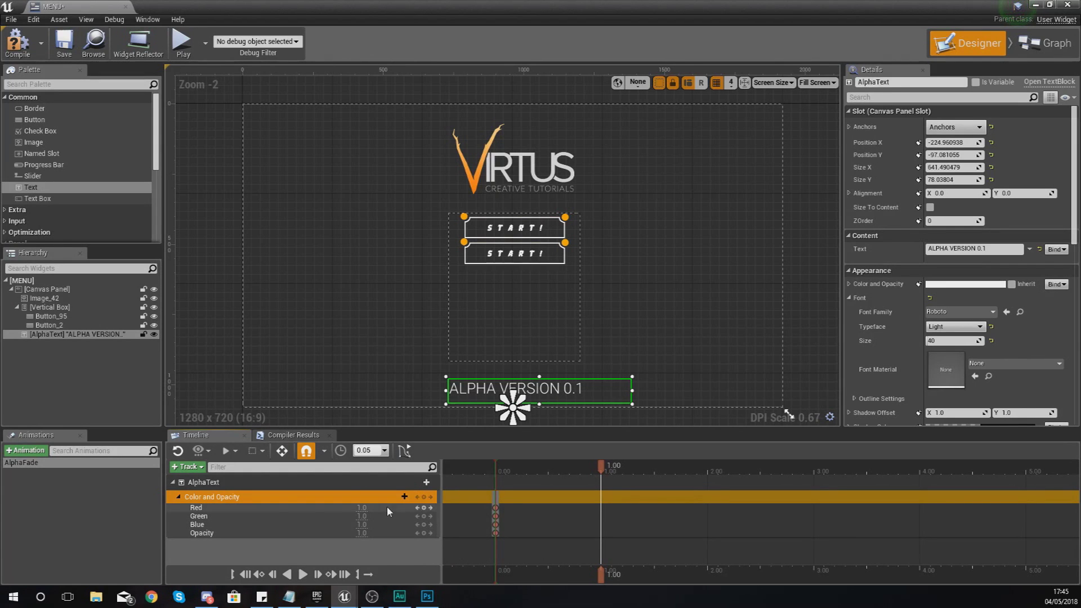
left_click(362, 533)
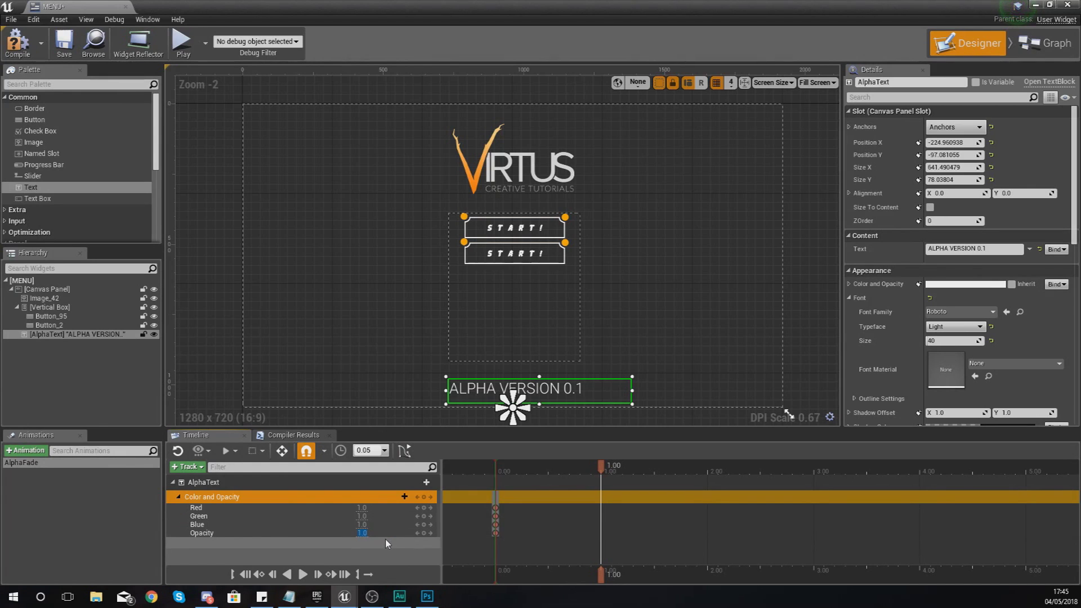
- At 1.00, key Opacity to 0.0 and add Green and Blue keys at 1.0
type("0")
key("Return")
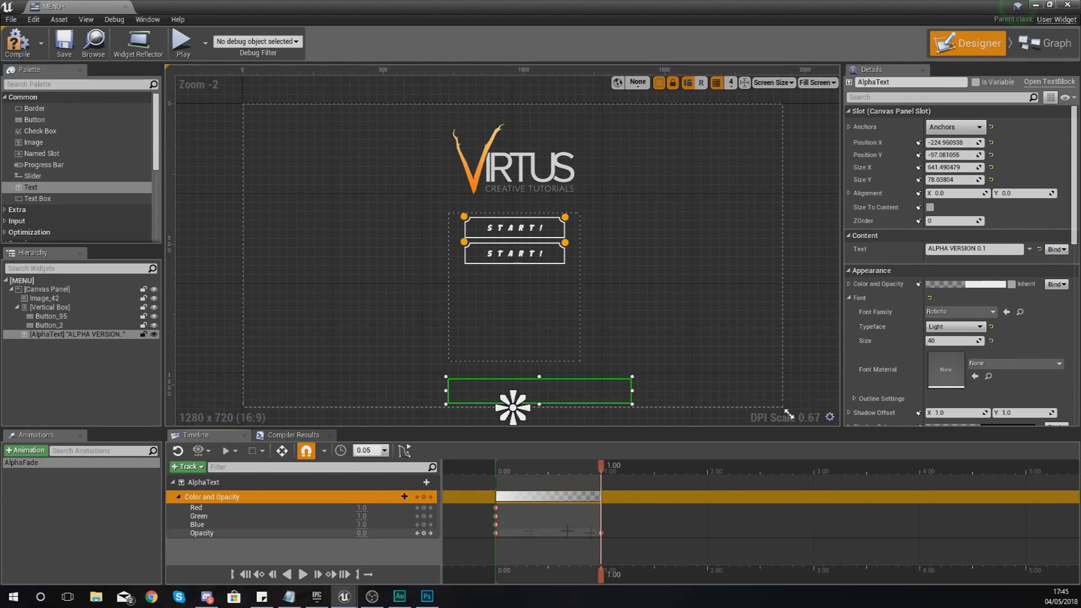
left_click(424, 515)
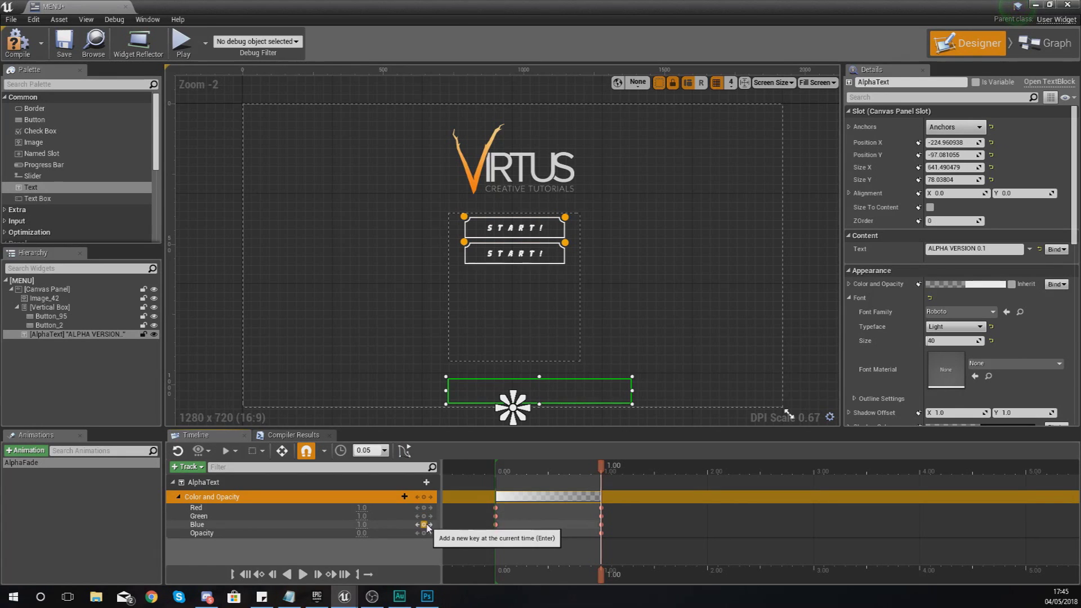
left_click(424, 524)
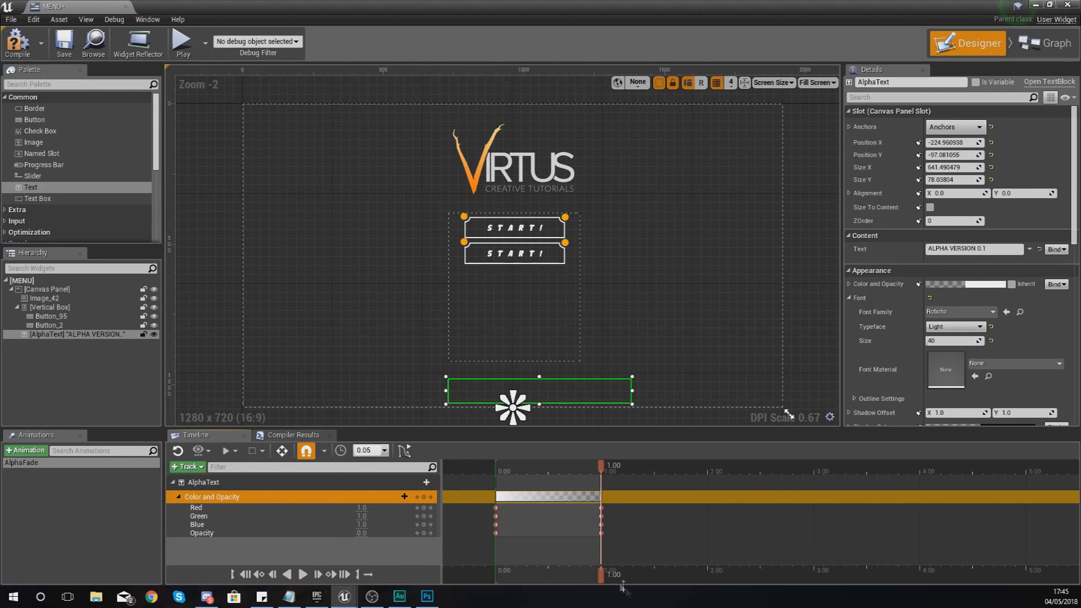
- Key caption Opacity to 1.0 at 2.00, then scrub 0.00–2.00 to confirm the fade
left_click_drag(600, 579, 707, 578)
left_click_drag(347, 534, 374, 529)
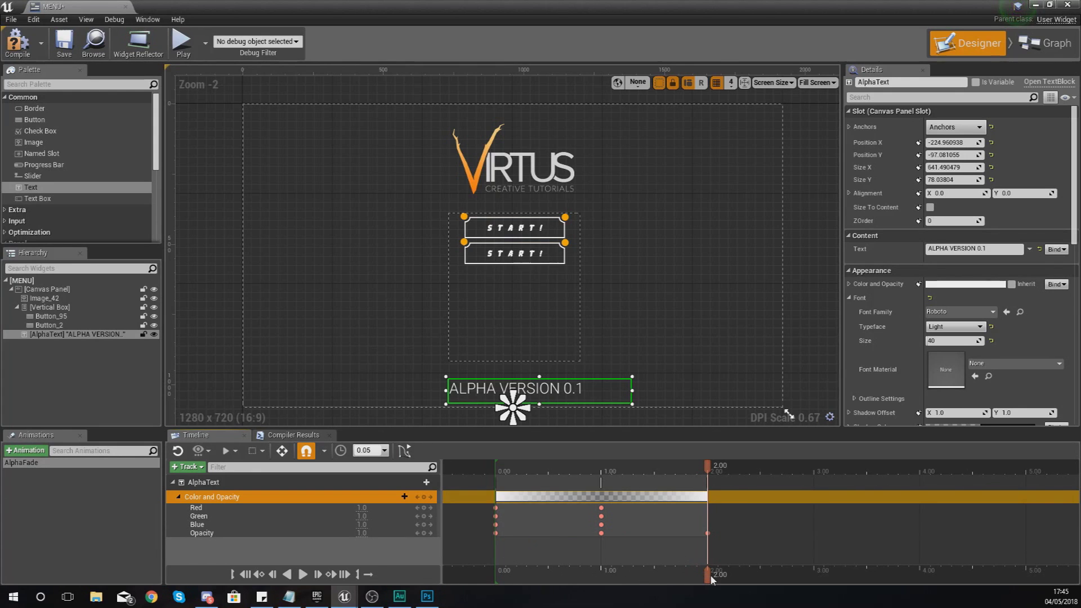
left_click_drag(710, 574, 498, 578)
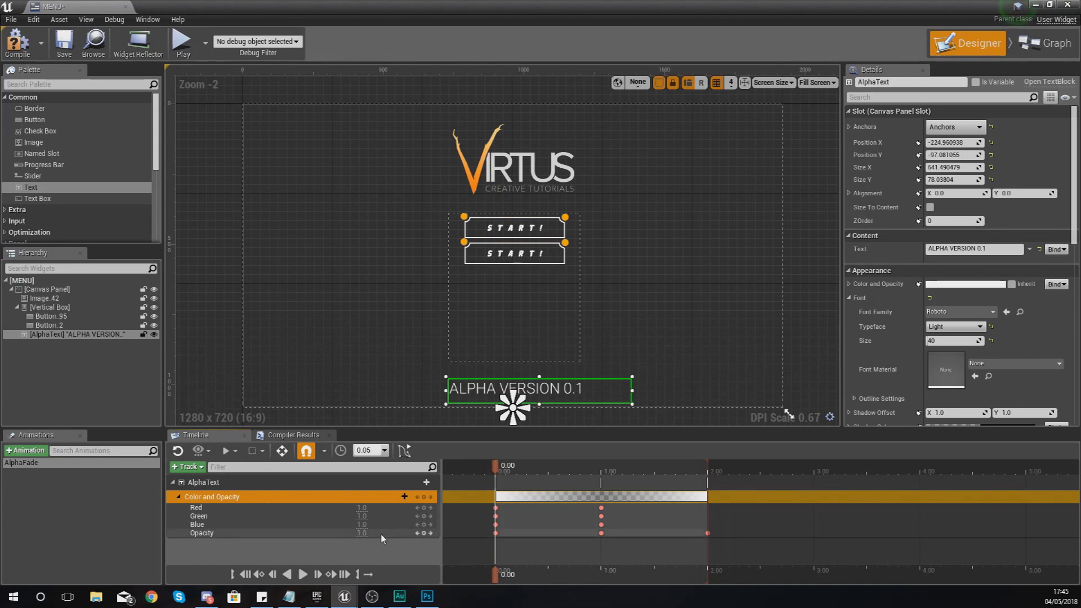
left_click_drag(503, 580, 605, 585)
left_click(603, 578)
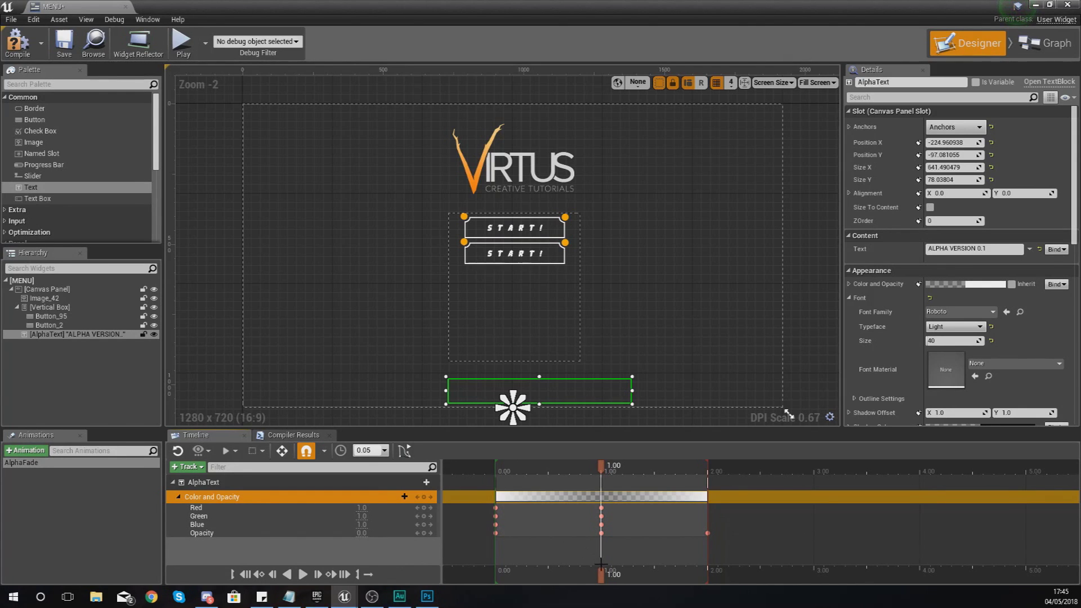
left_click_drag(601, 571, 708, 581)
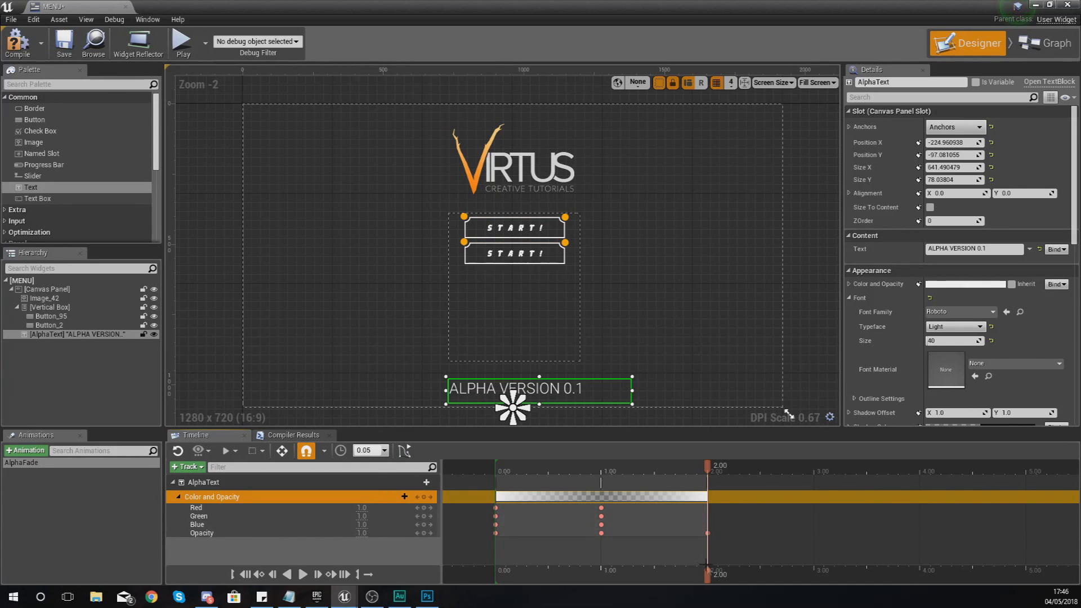
left_click_drag(706, 573, 498, 569)
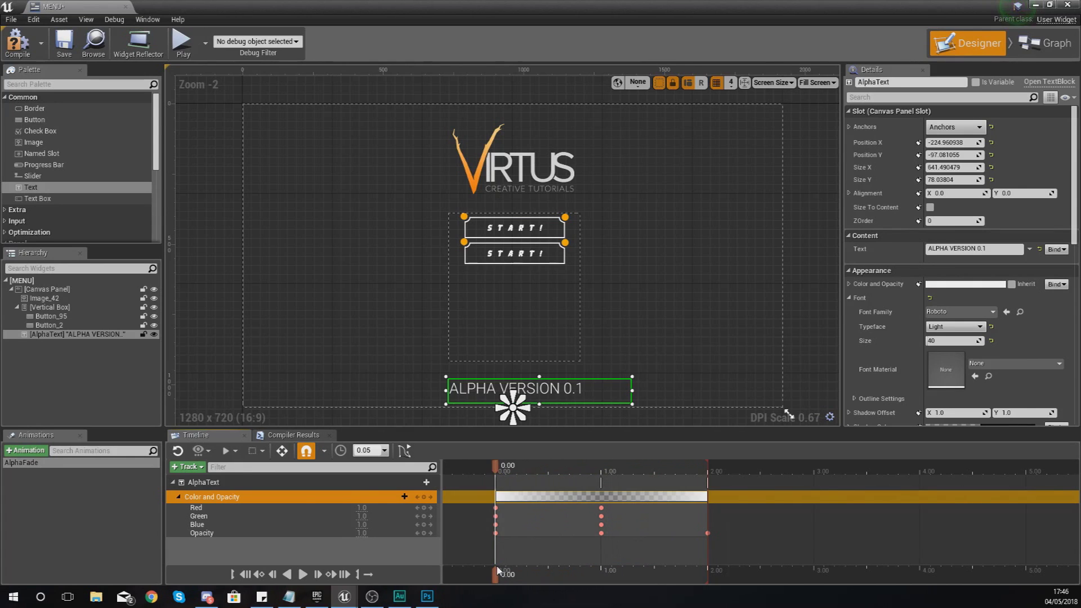
- Play the AlphaFade preview, step back four frames, and set playback to No looping
left_click(303, 573)
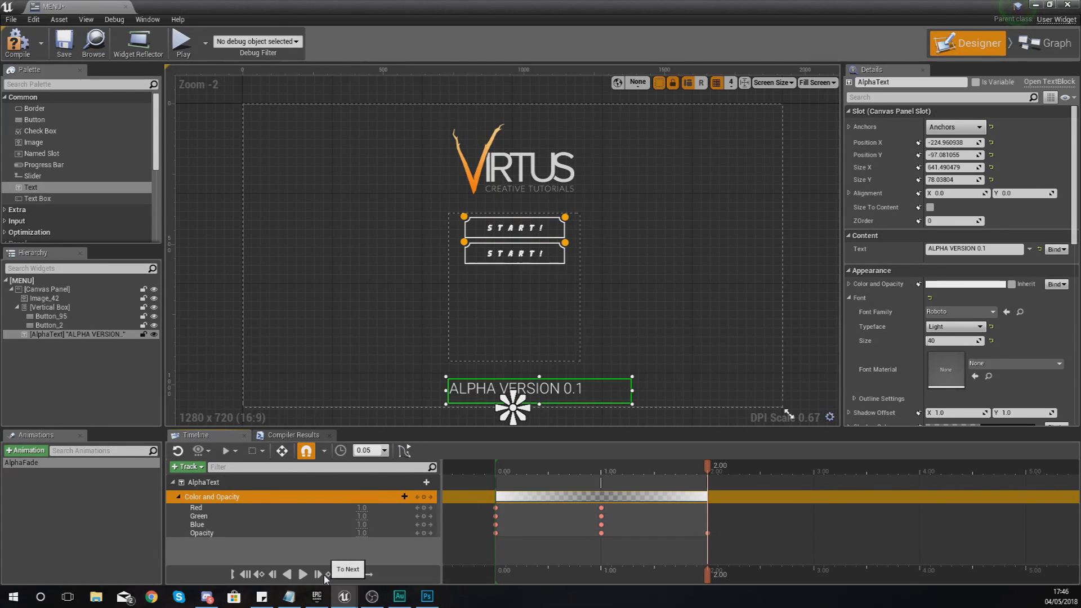
left_click(276, 574)
left_click(276, 574)
left_click(276, 574)
left_click(276, 574)
left_click(276, 574)
left_click(276, 574)
left_click(276, 575)
left_click(276, 574)
left_click(276, 574)
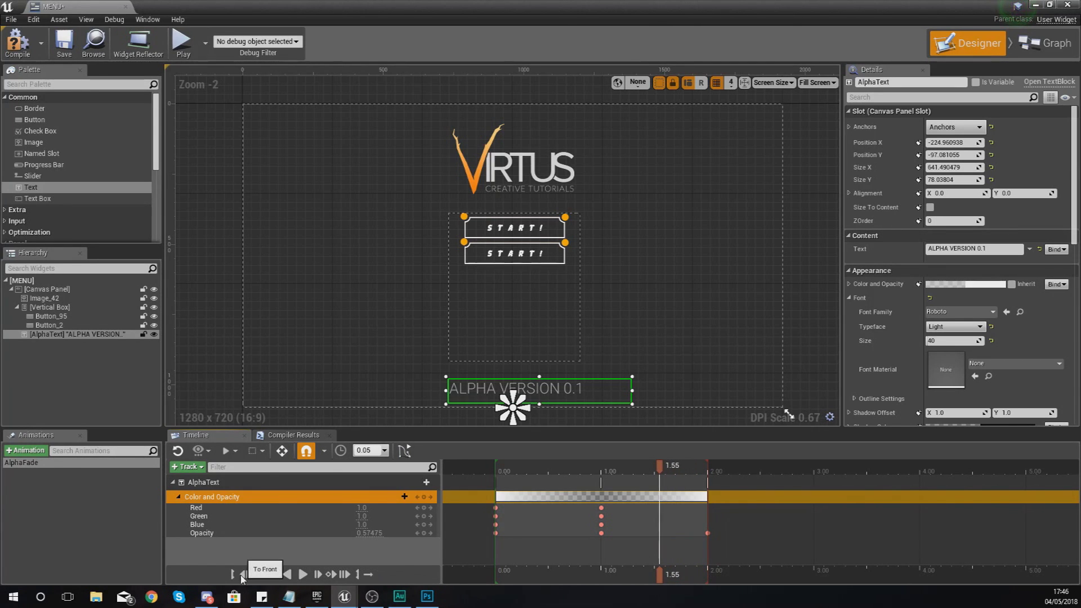
left_click(368, 575)
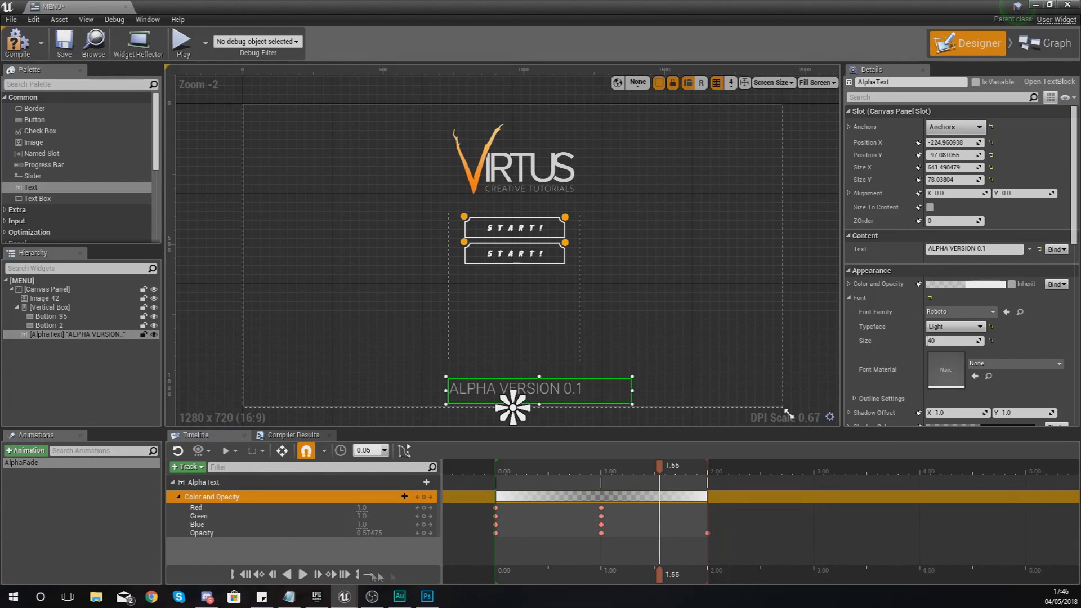
left_click_drag(659, 575, 497, 584)
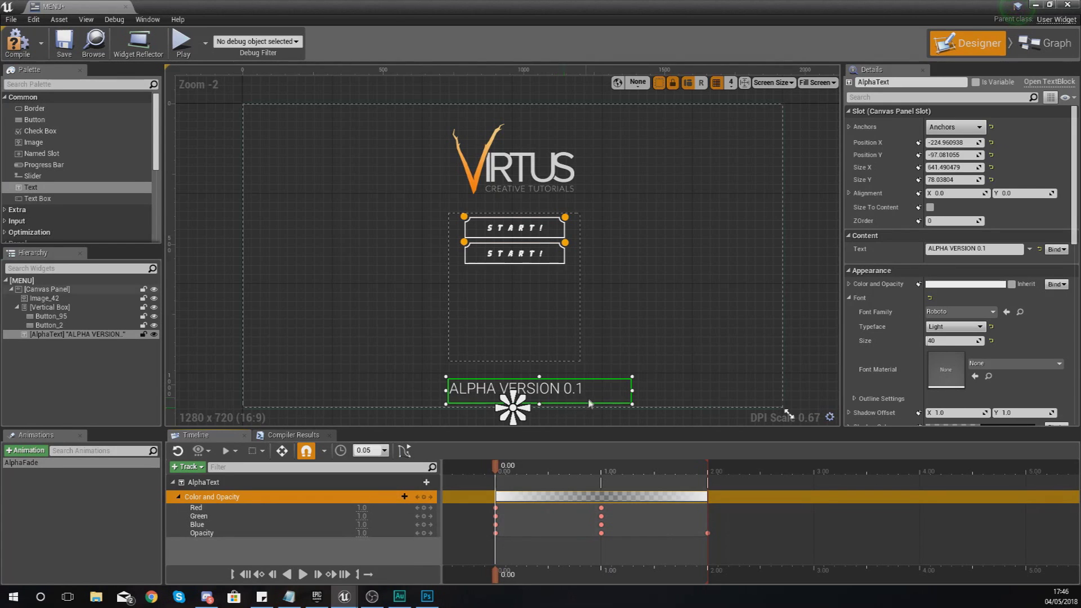